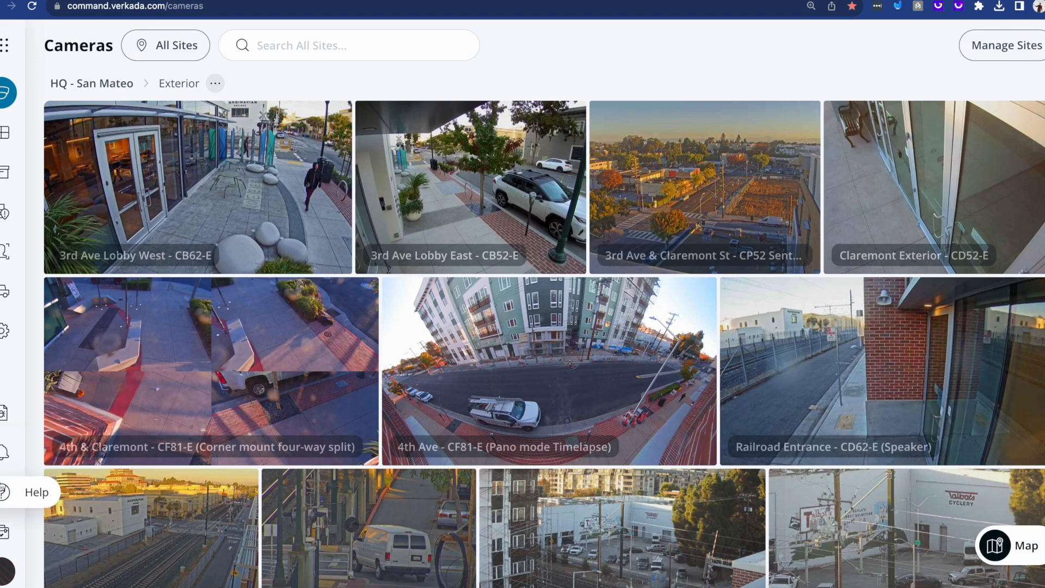
Step: Open the alerts page and show the filters available for searching device events
click(1, 454)
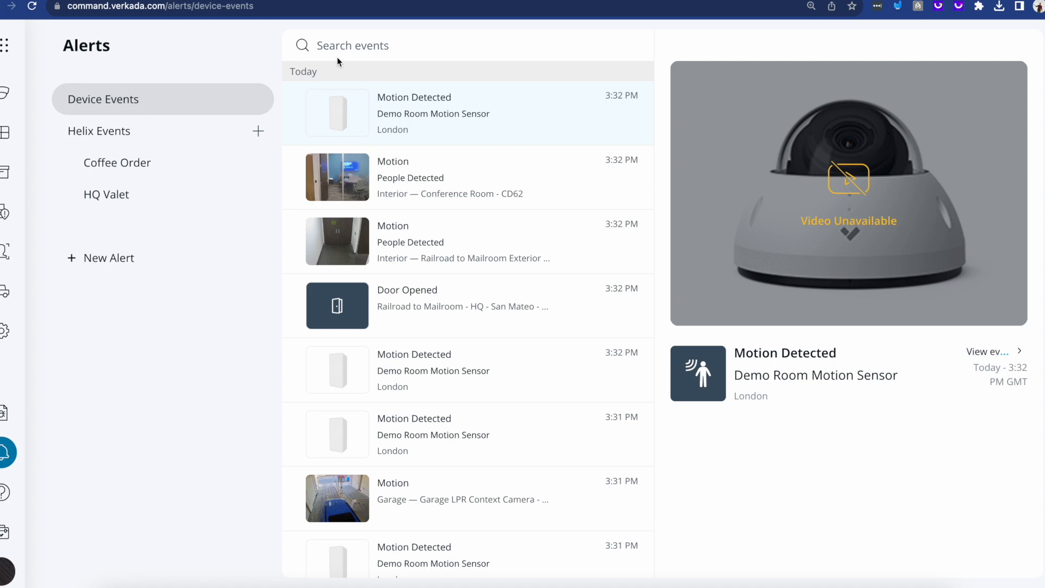
click(338, 47)
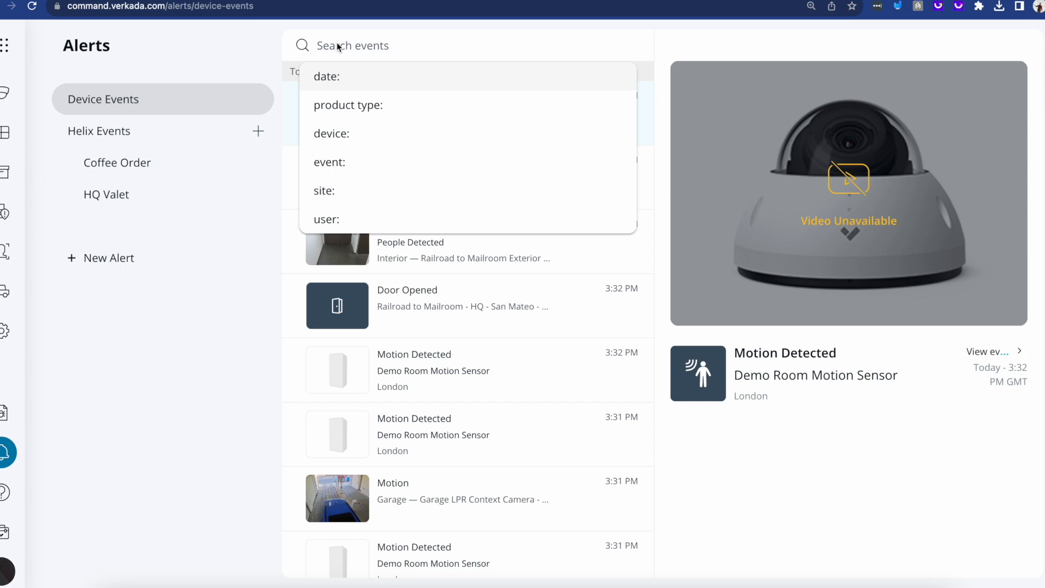
click(474, 259)
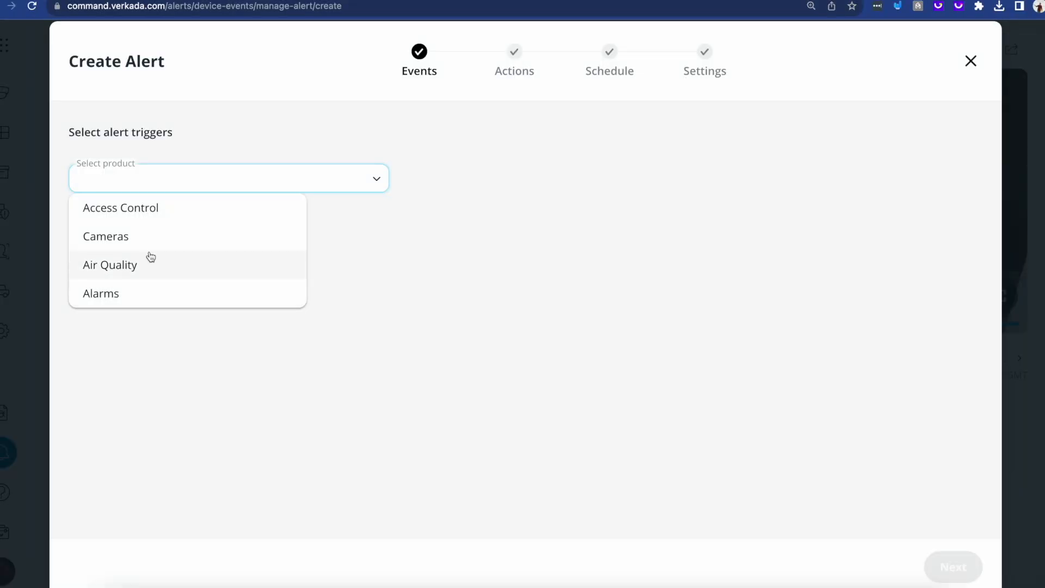
Step: Start a new alert for the Air Quality product and add London as its site
click(148, 262)
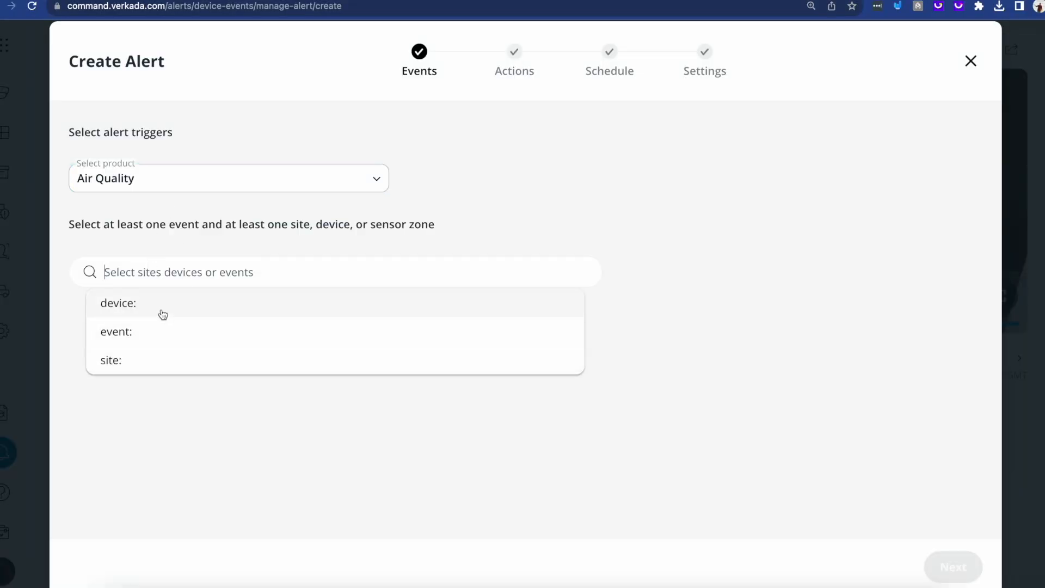
click(169, 367)
click(204, 369)
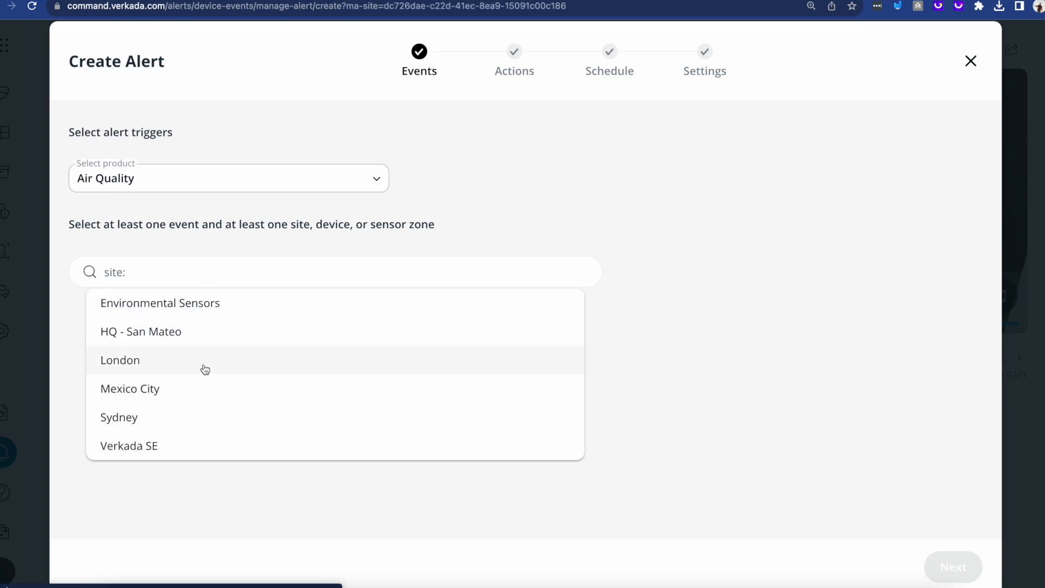
Step: Add Noise Level as the alert's trigger event and continue to the notification recipients
click(169, 277)
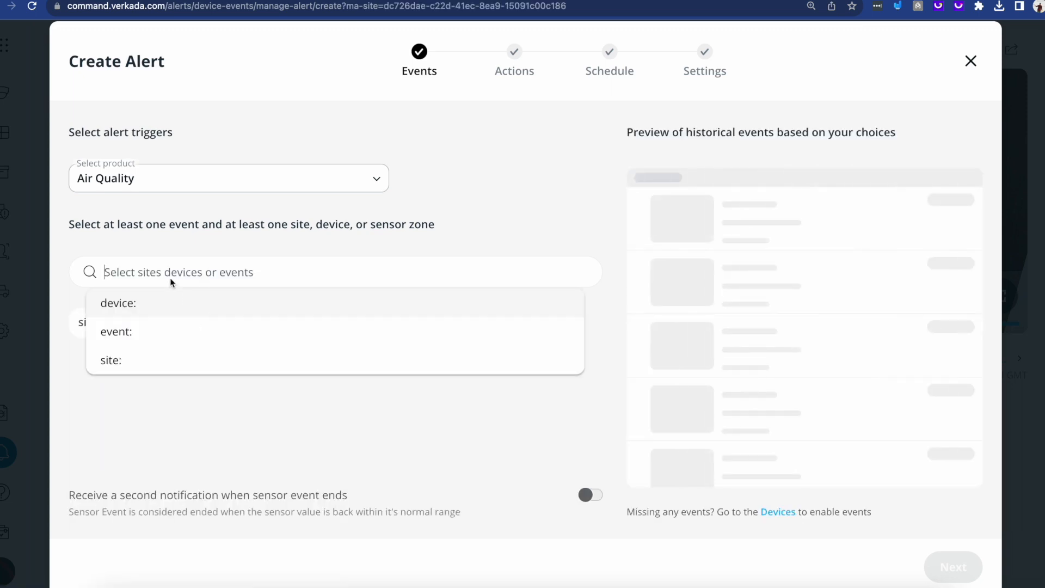
click(171, 332)
scroll(202, 475, down, 5)
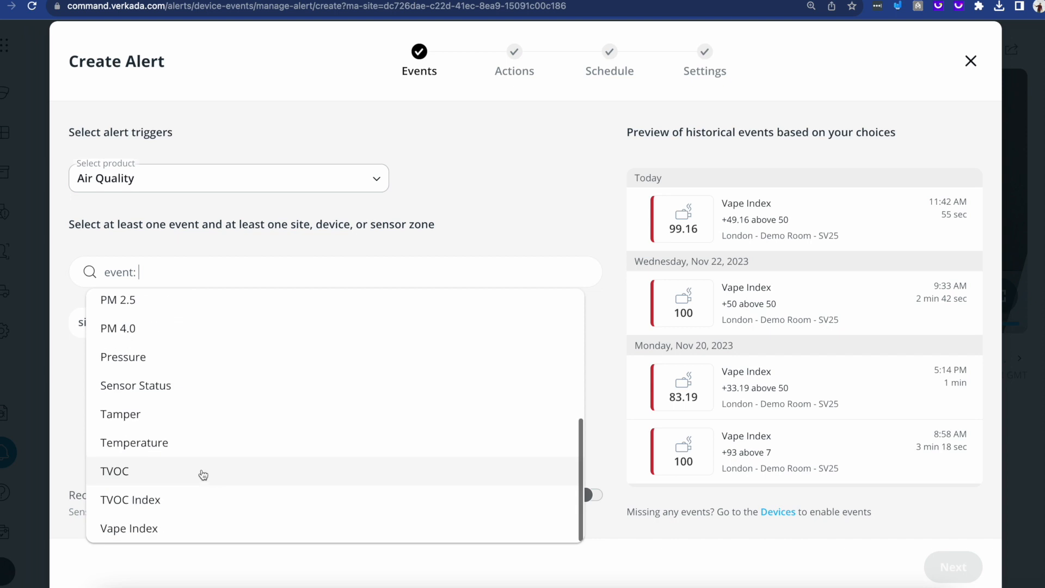
scroll(203, 475, up, 3)
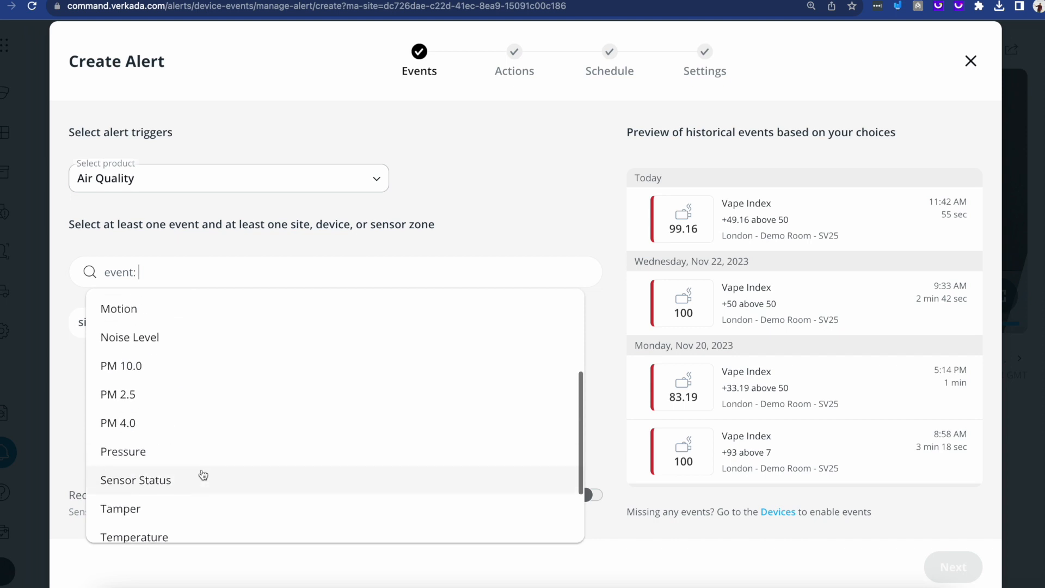
click(198, 338)
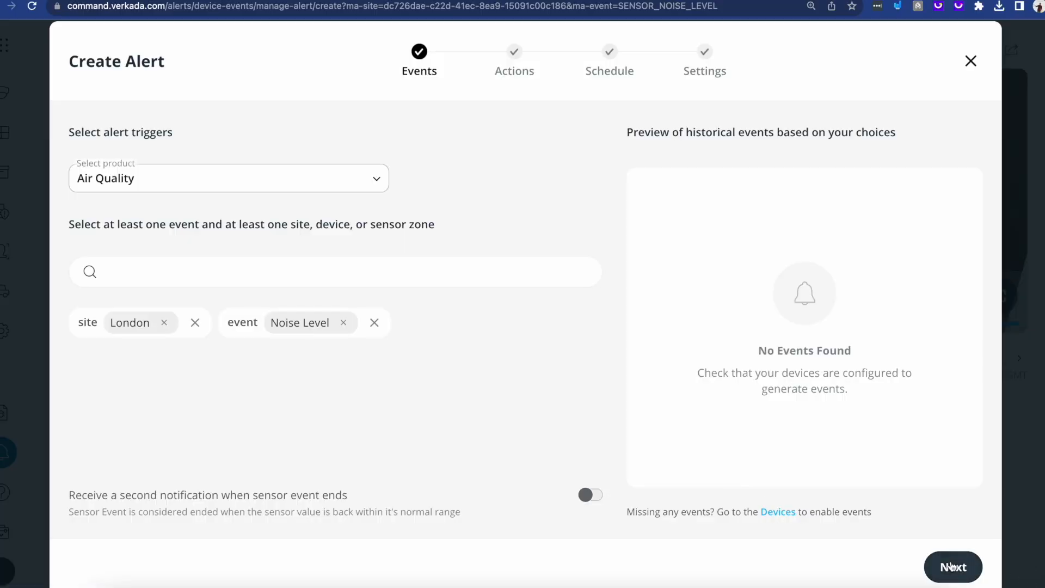
click(953, 567)
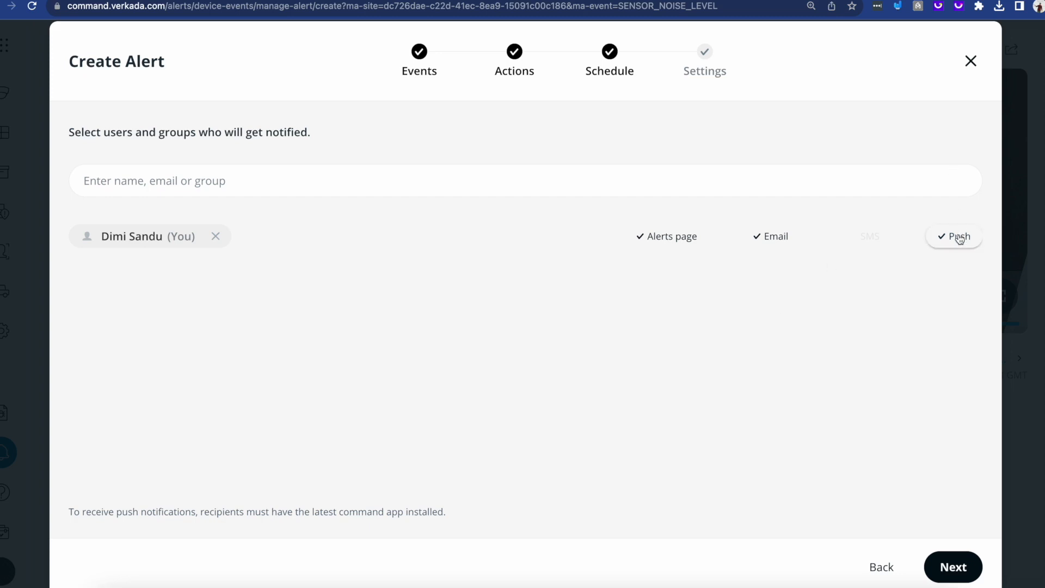
Step: Remove Sunday and Saturday from the alert schedule and continue to the alert's settings
click(323, 175)
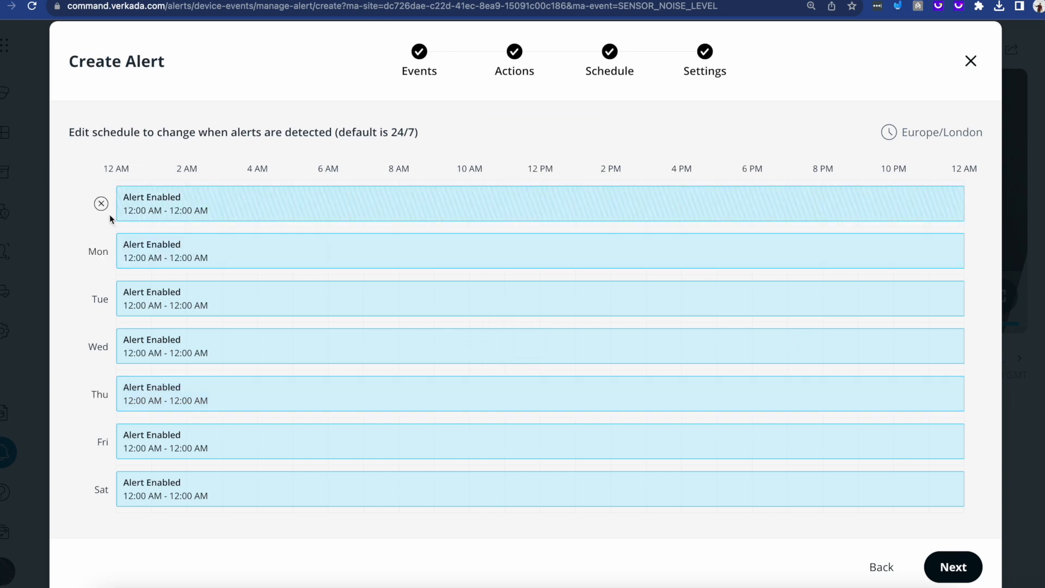
click(101, 204)
click(101, 489)
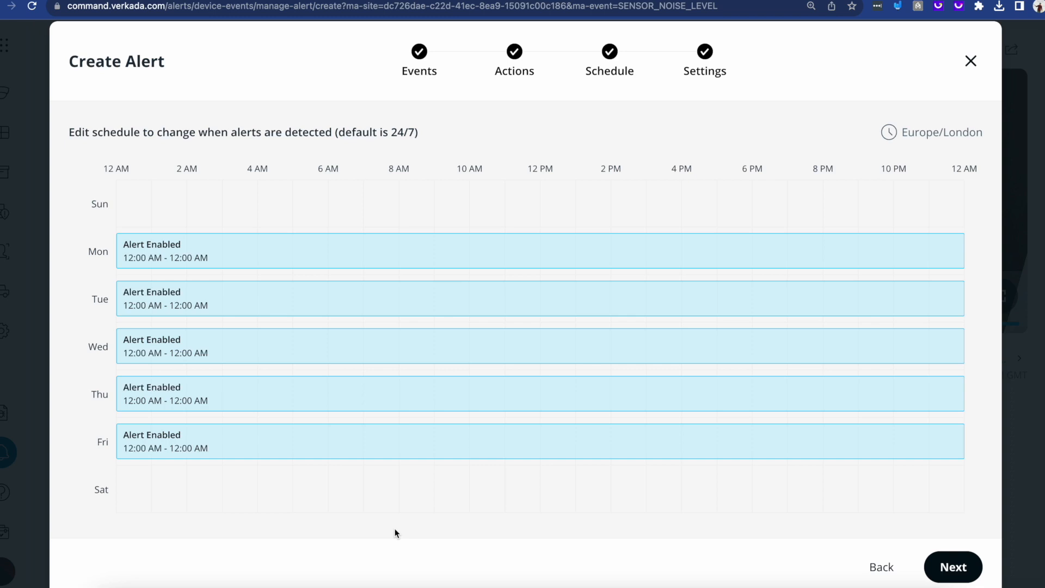
click(957, 568)
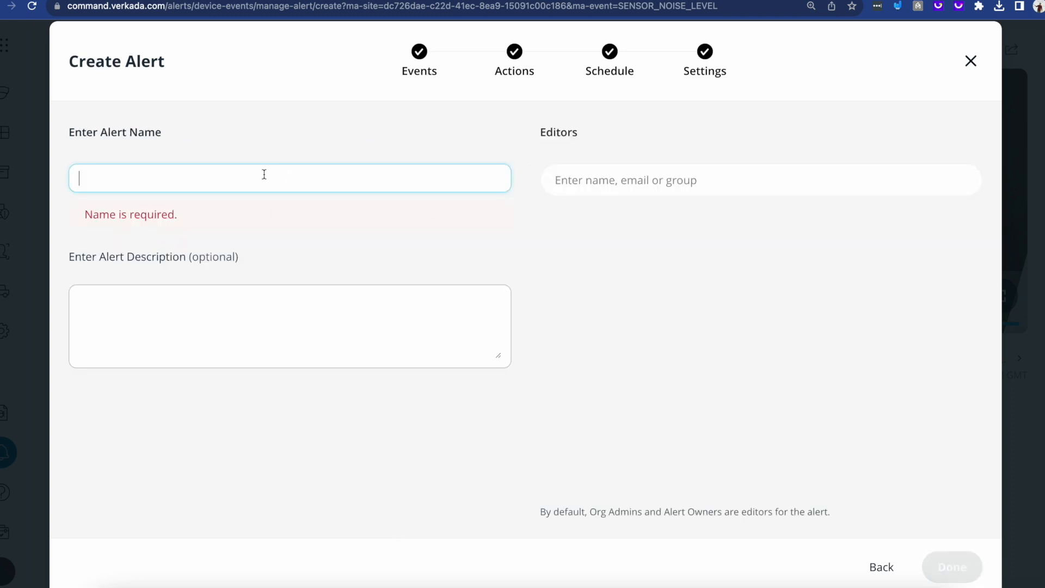
Step: Name the alert with the owner's first name followed by "noise test" and finish creating it
text(Dimi n)
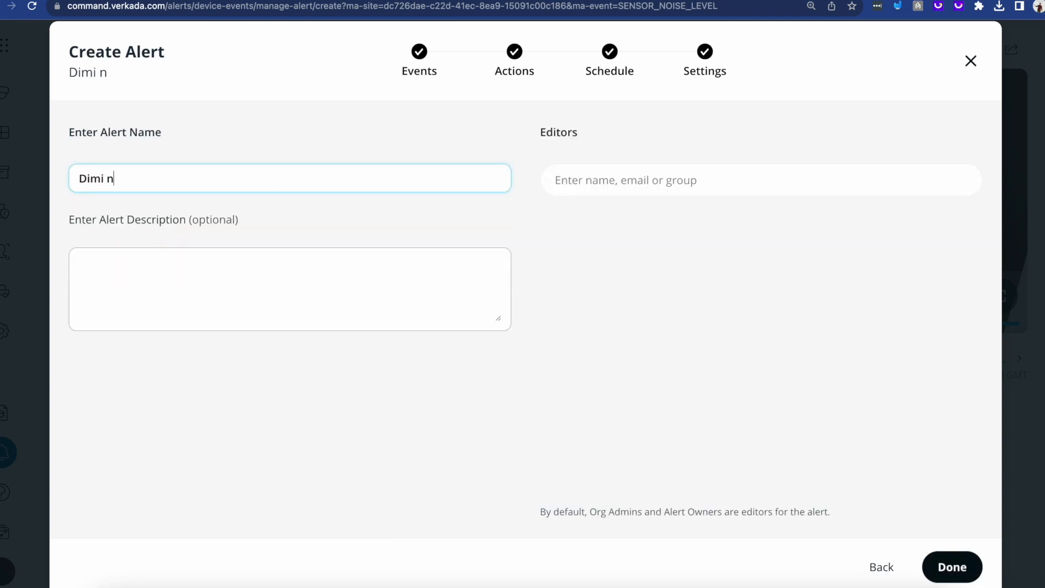
text(uoise test)
click(950, 565)
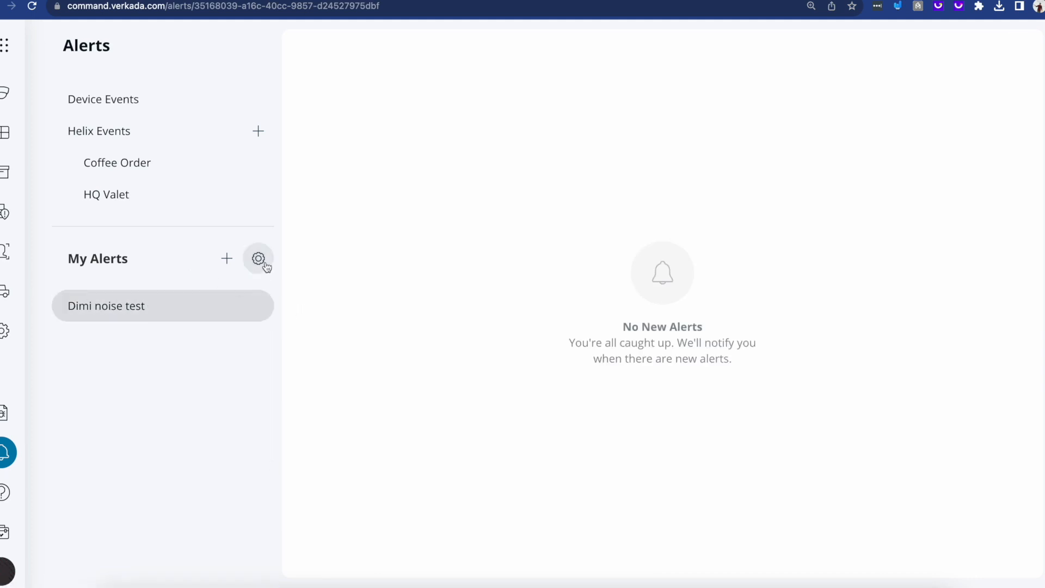
Step: Show the management options for the new noise alert, then dismiss them
click(259, 306)
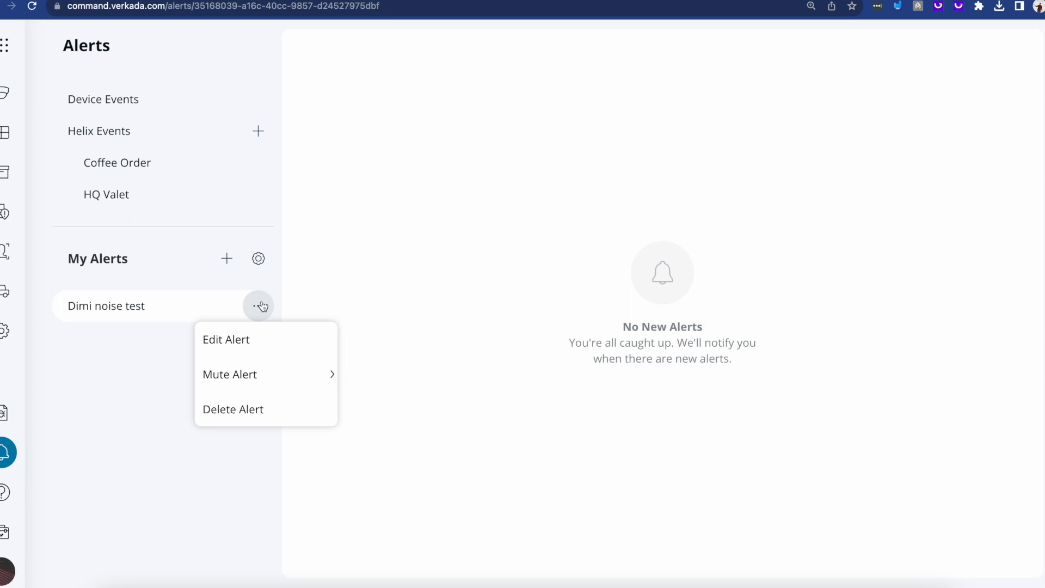
click(140, 357)
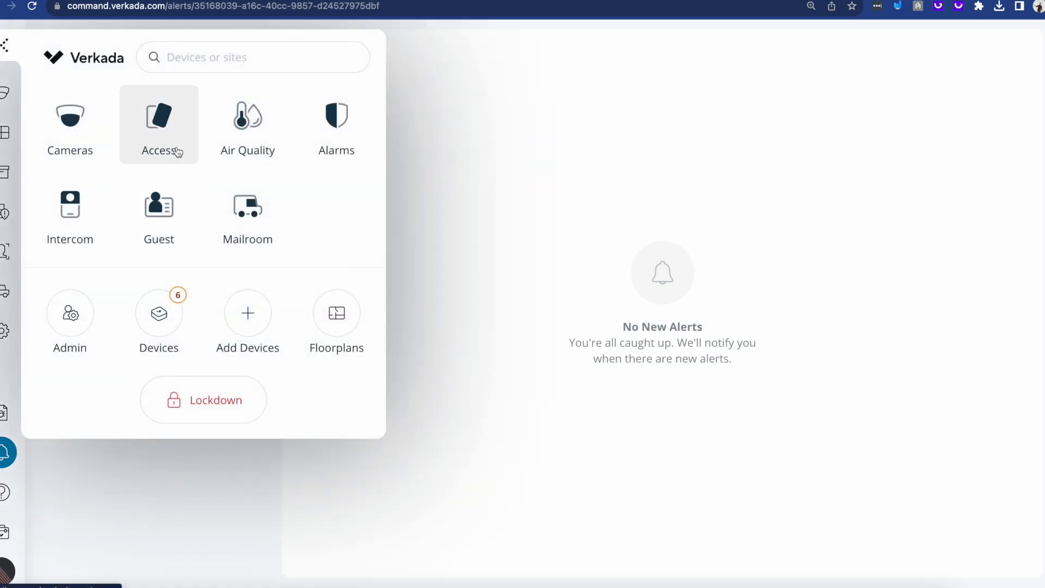
Step: Go to Air Quality, filter the sensors to the London site, and open the Demo Room - SV25 sensor
click(237, 154)
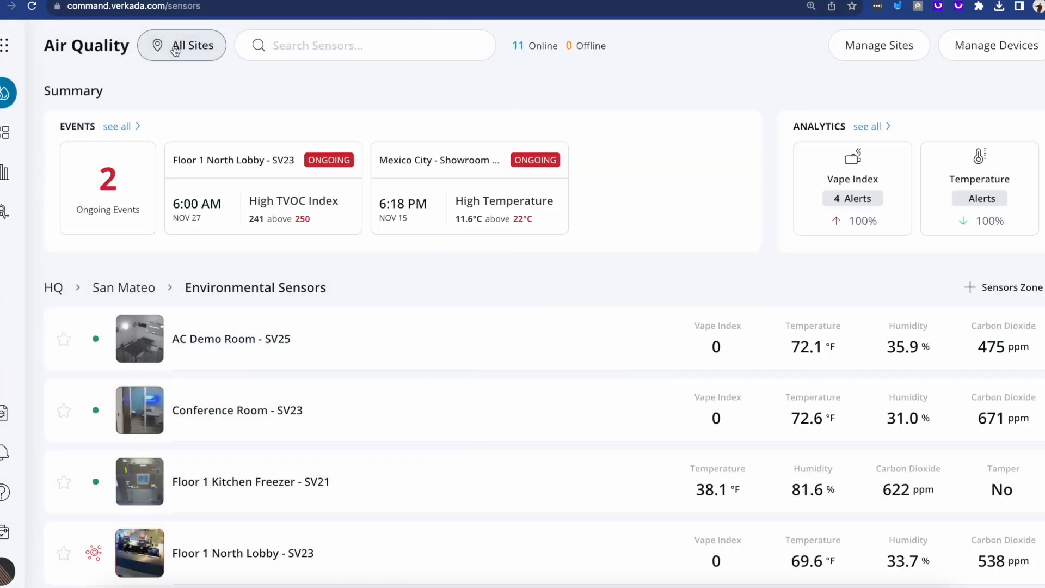
click(176, 45)
click(88, 345)
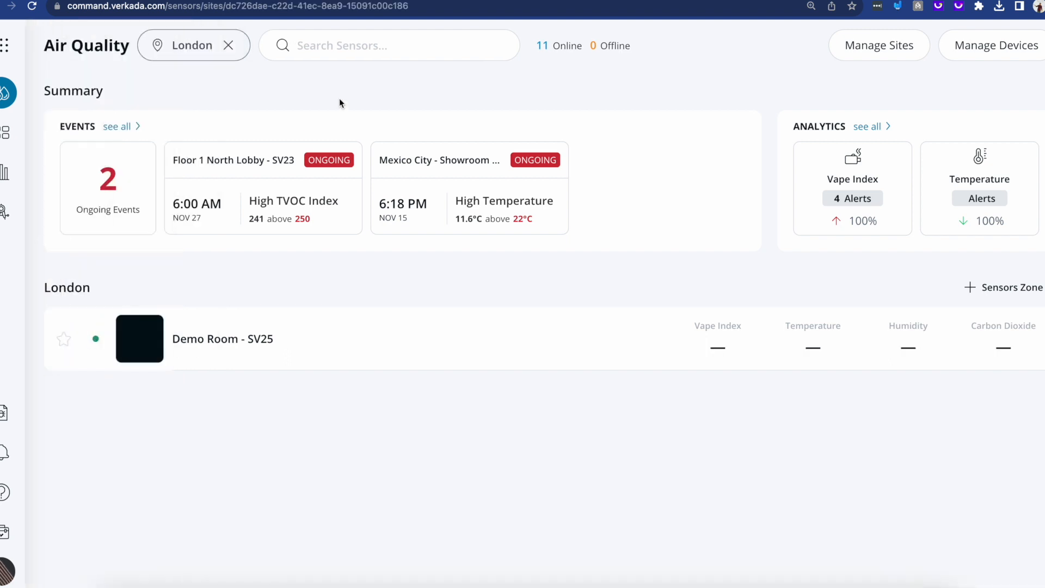
click(358, 353)
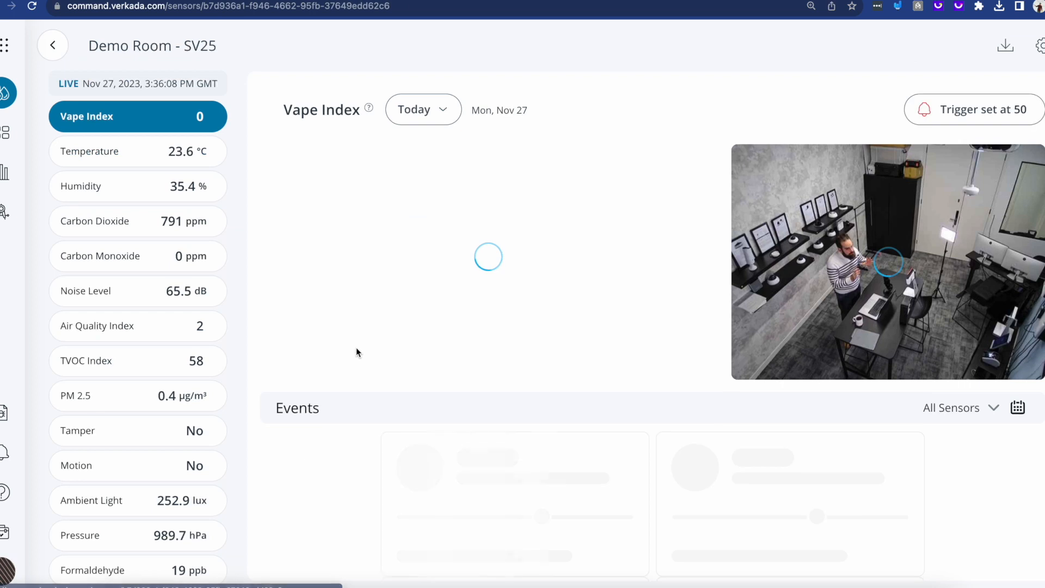
Step: Set the sensor's Noise Level trigger threshold to 72 dB and save the trigger settings
click(157, 289)
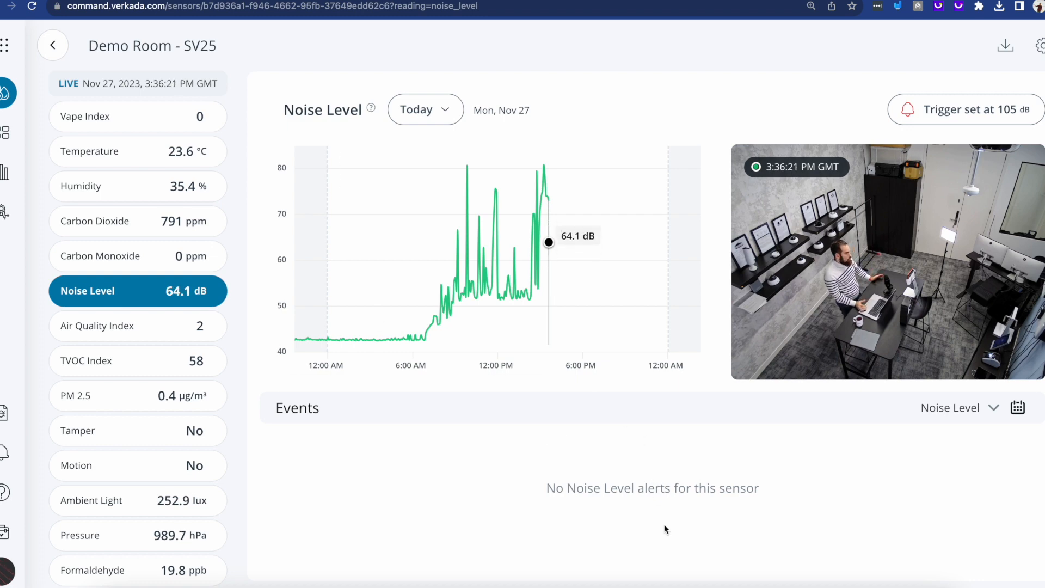
click(963, 110)
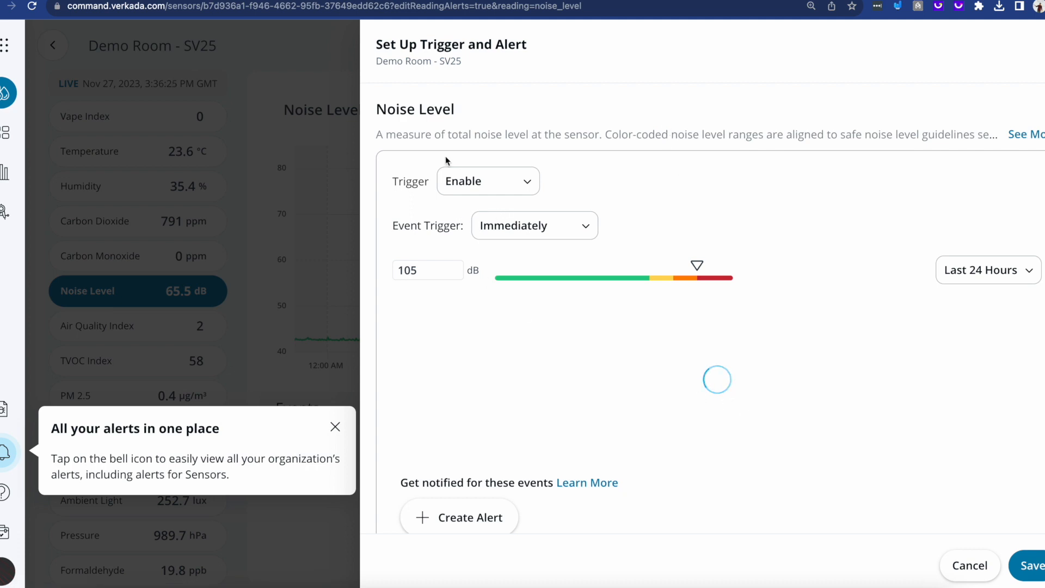
drag(724, 350, 726, 353)
scroll(737, 484, down, 2)
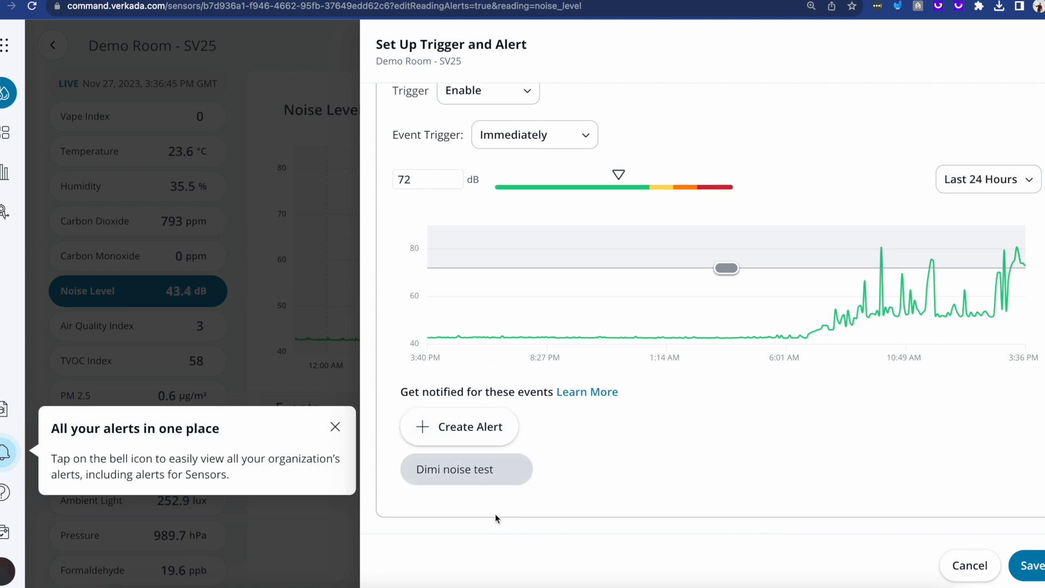
mouse_move(482, 479)
click(1027, 565)
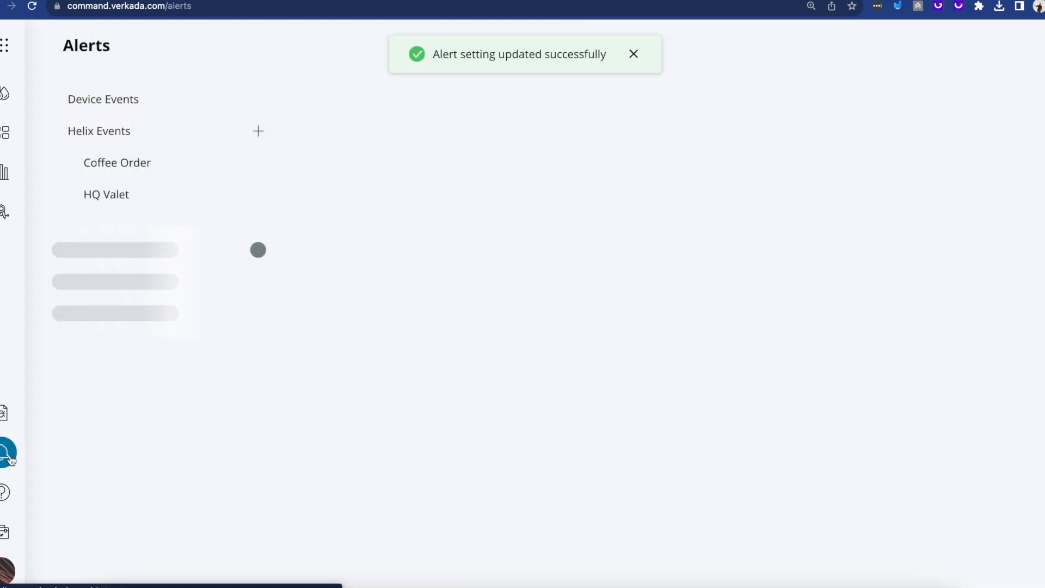